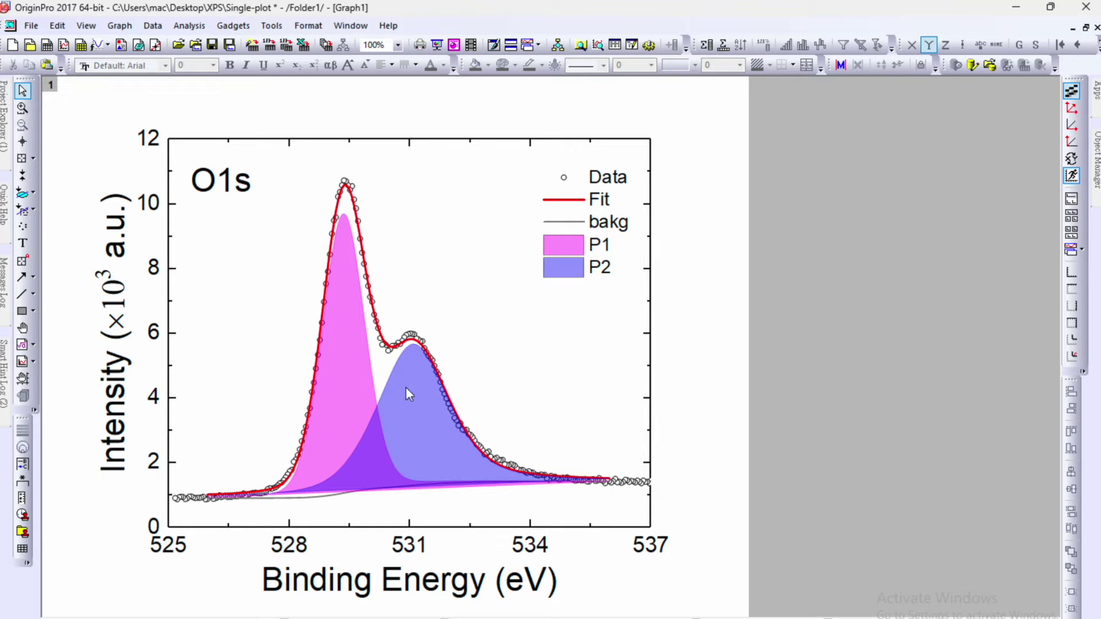
Bring the Book1 fit worksheet forward and append empty columns G(Y) and H(Y) after P2.
{"action": "mouse_move", "coordinate": [406, 390]}
{"action": "left_click", "coordinate": [1086, 26]}
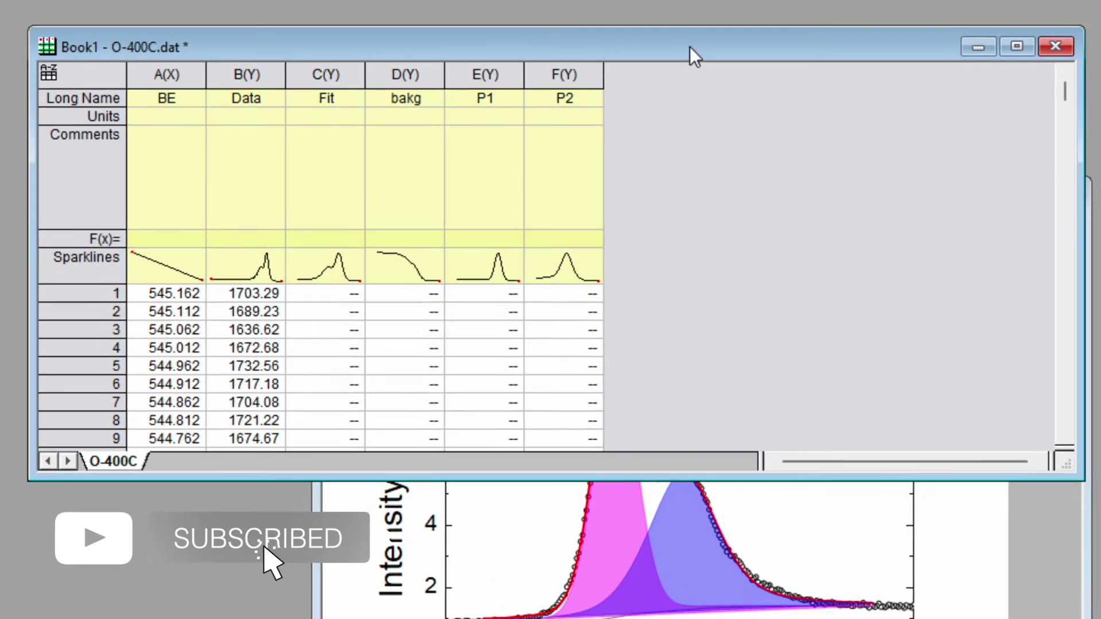
{"action": "left_click", "coordinate": [485, 75]}
{"action": "left_click", "coordinate": [561, 75]}
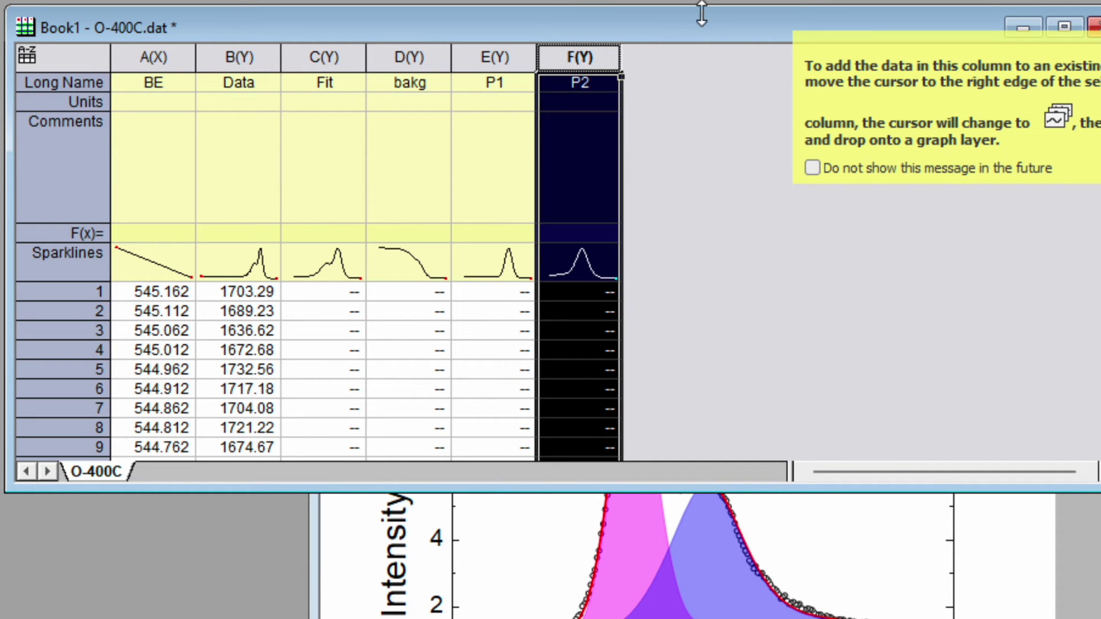
{"action": "left_click", "coordinate": [705, 100]}
{"action": "key", "text": "ctrl+d"}
{"action": "key", "text": "ctrl+d"}
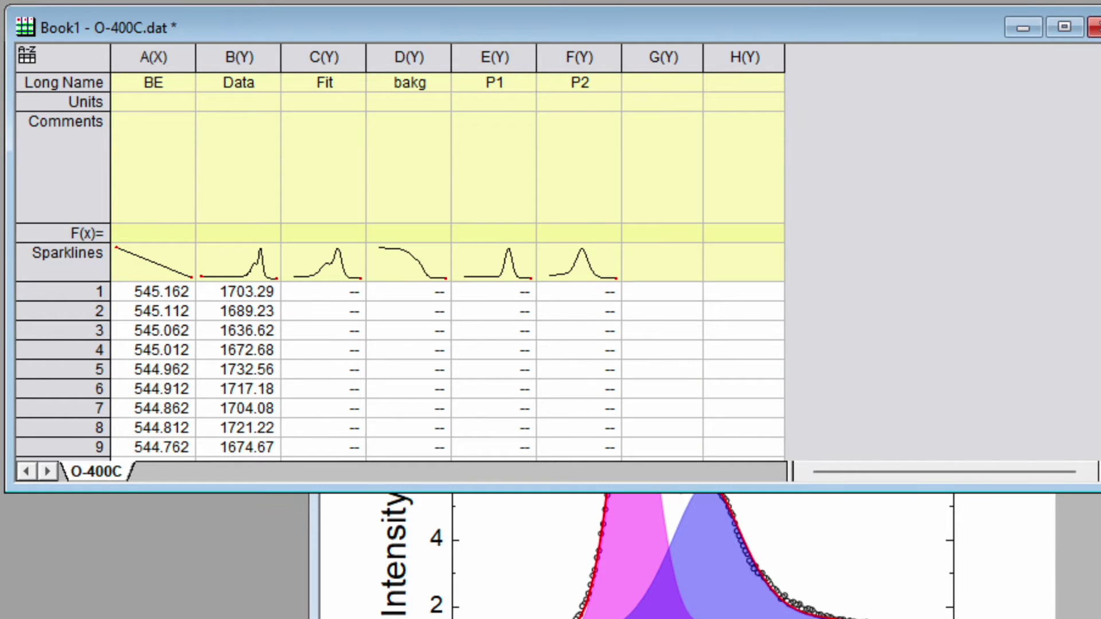
{"action": "left_click", "coordinate": [406, 61]}
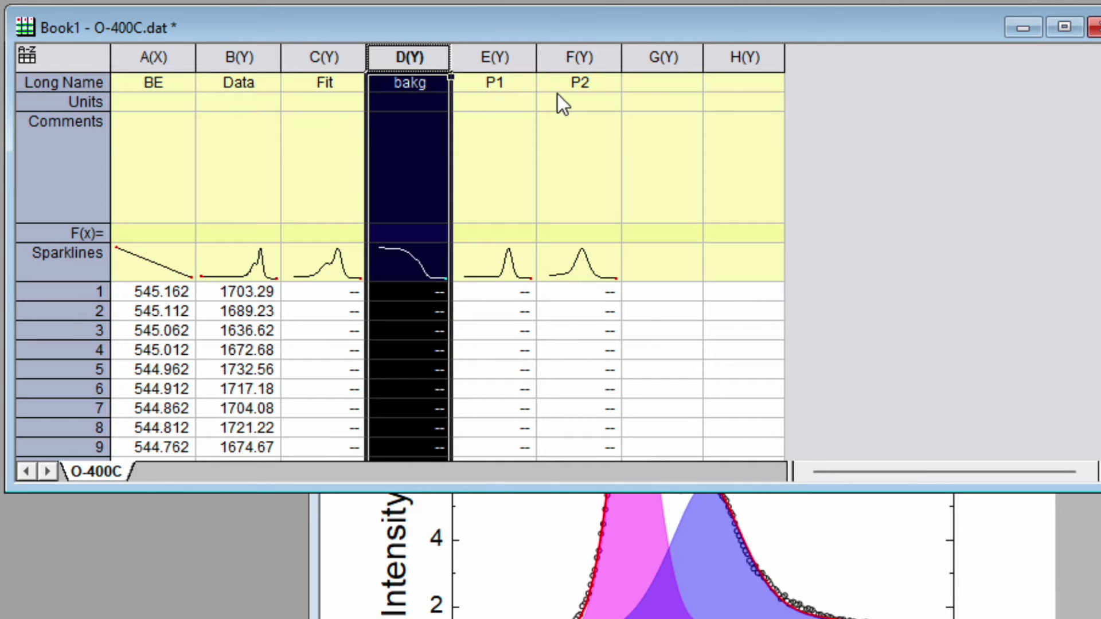
{"action": "left_click", "coordinate": [668, 58]}
Set column G's values to col(e)-col(d), P1 minus the bakg background, keeping the formula copied.
{"action": "right_click", "coordinate": [670, 58]}
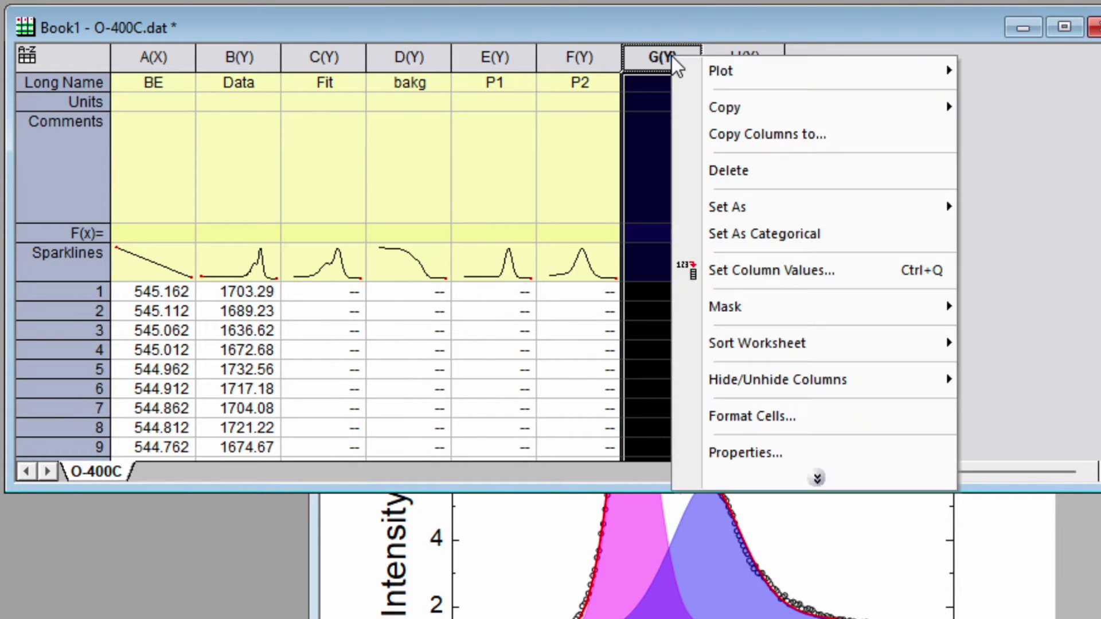
{"action": "left_click", "coordinate": [782, 270]}
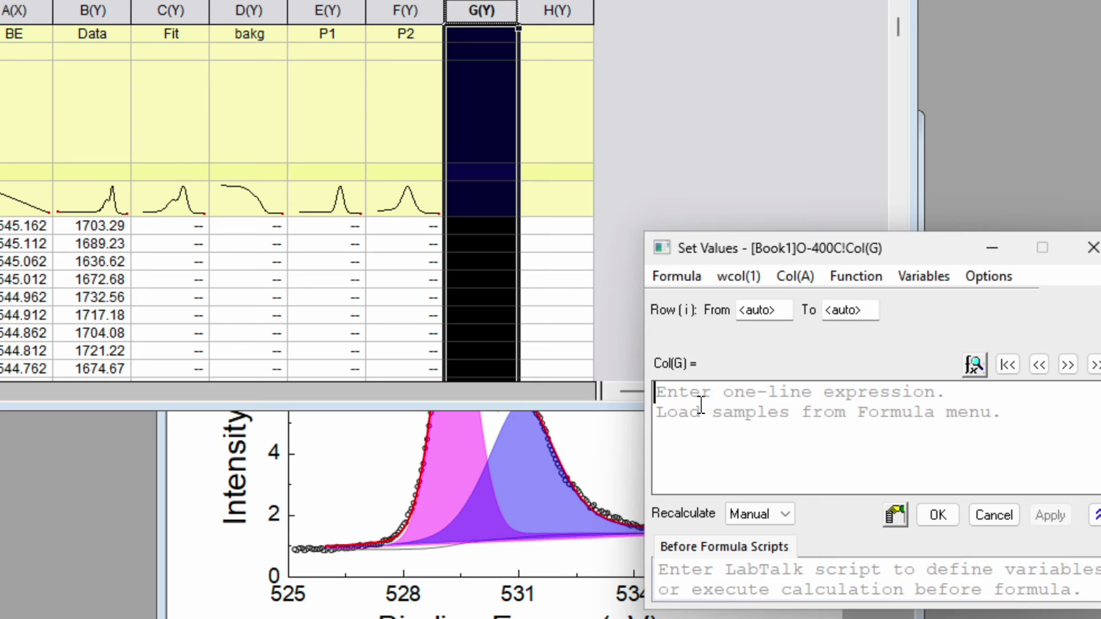
{"action": "type", "text": "col(e)"}
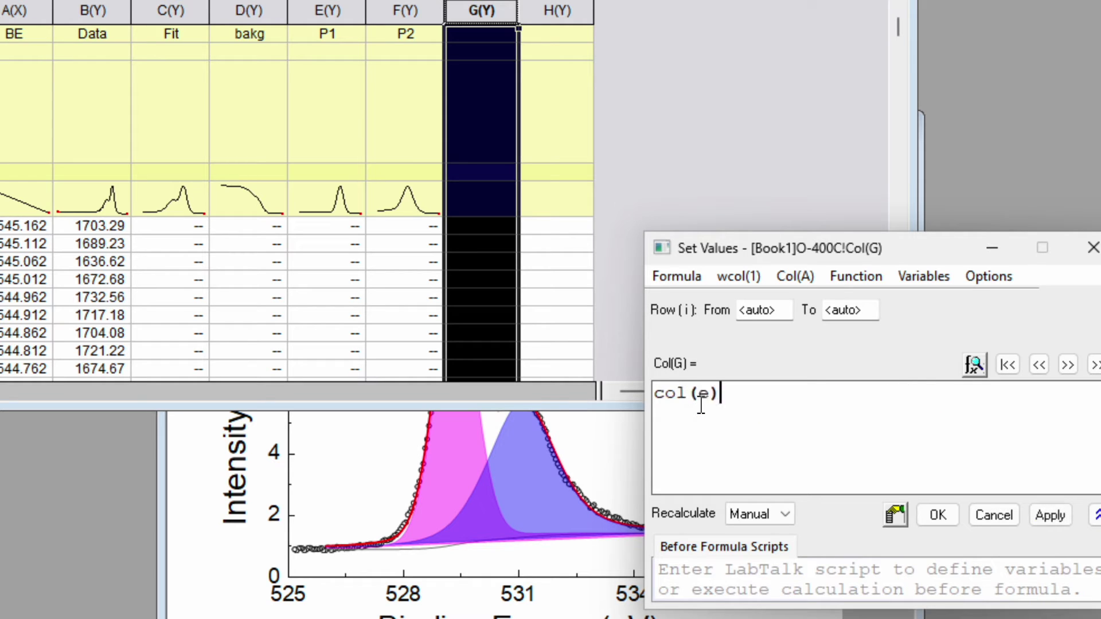
{"action": "type", "text": " -col(d)"}
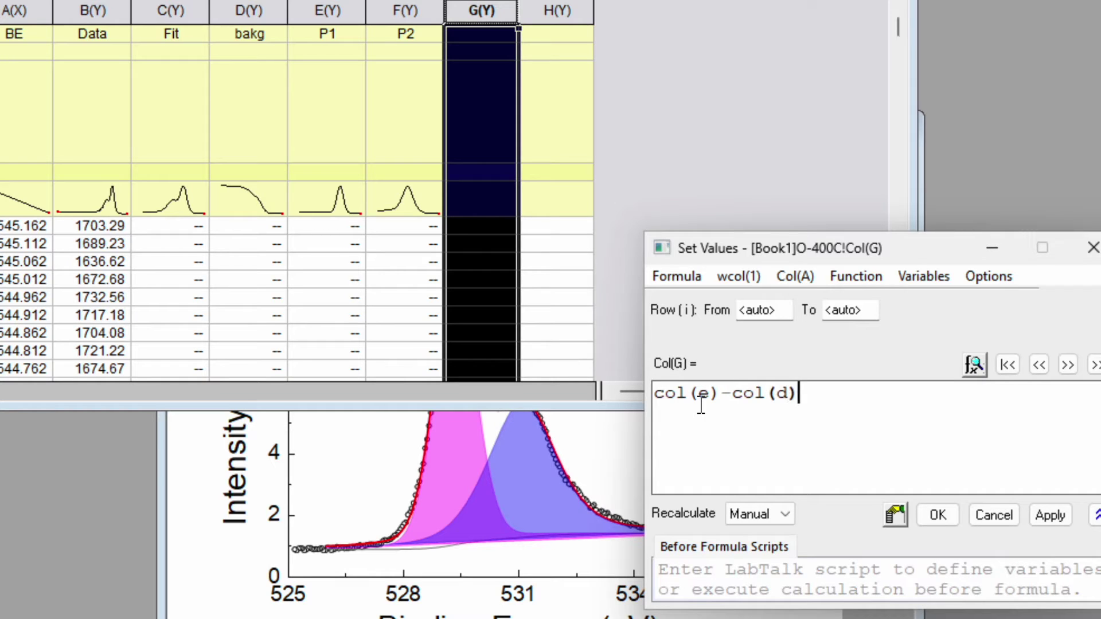
{"action": "key", "text": "ctrl+a"}
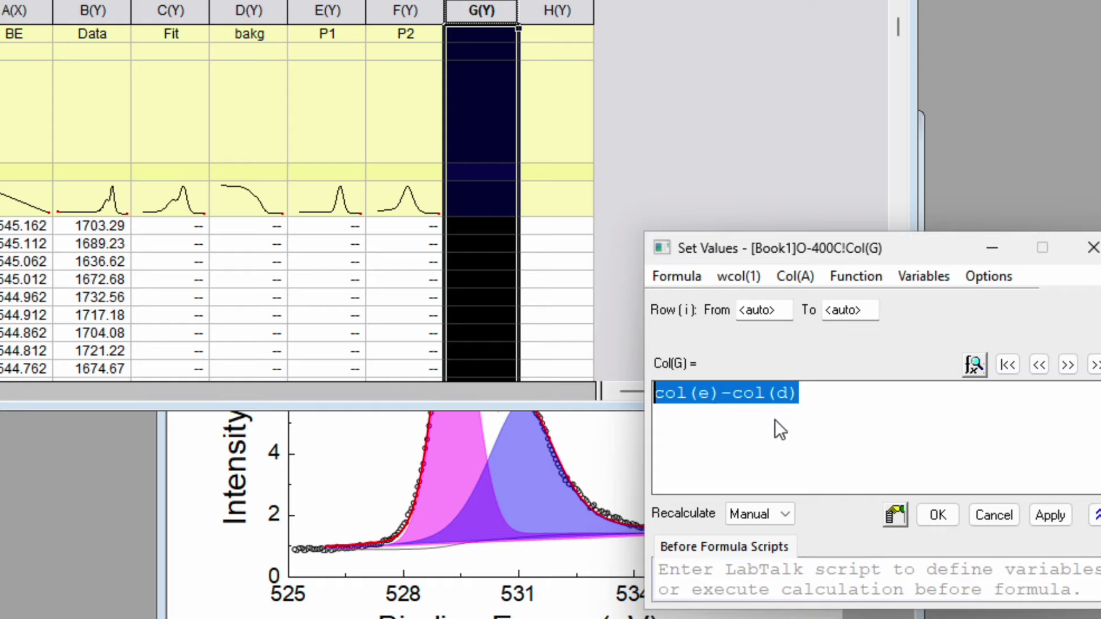
{"action": "left_click", "coordinate": [802, 426]}
{"action": "left_click", "coordinate": [1053, 514]}
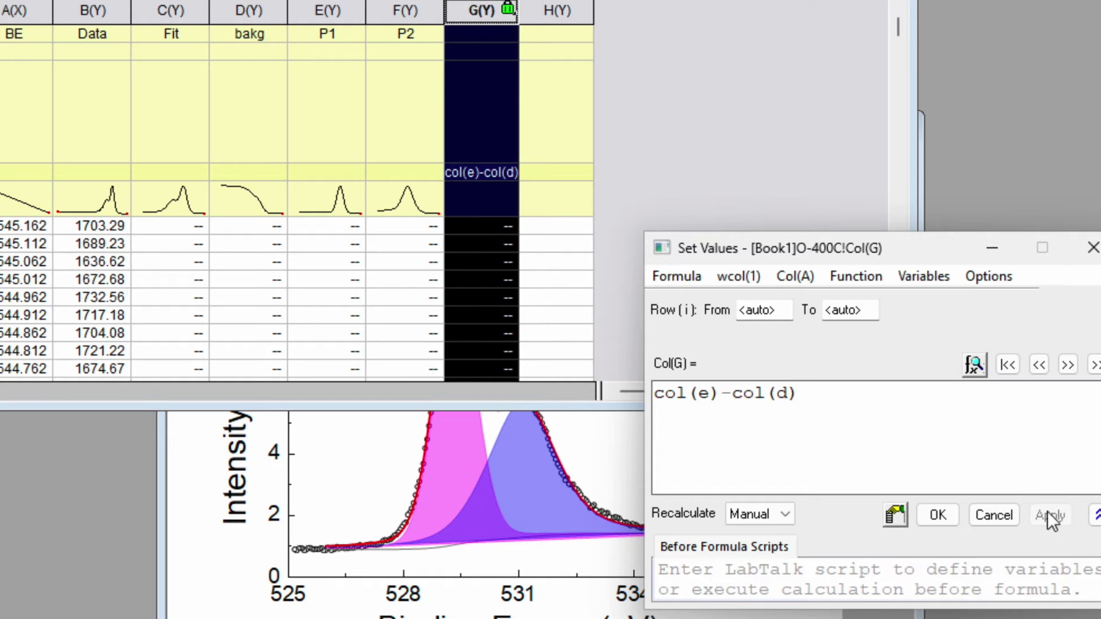
Define column H as col(f)-col(d) by editing the pasted formula, and confirm with OK.
{"action": "left_click", "coordinate": [1067, 364]}
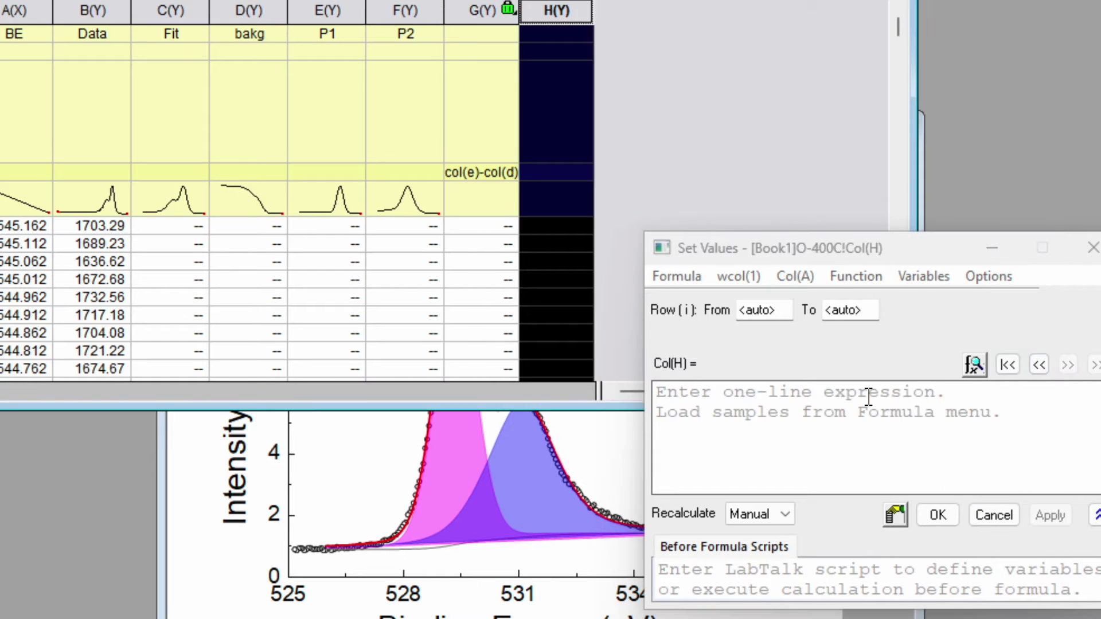
{"action": "type", "text": "col(e)-col(d)"}
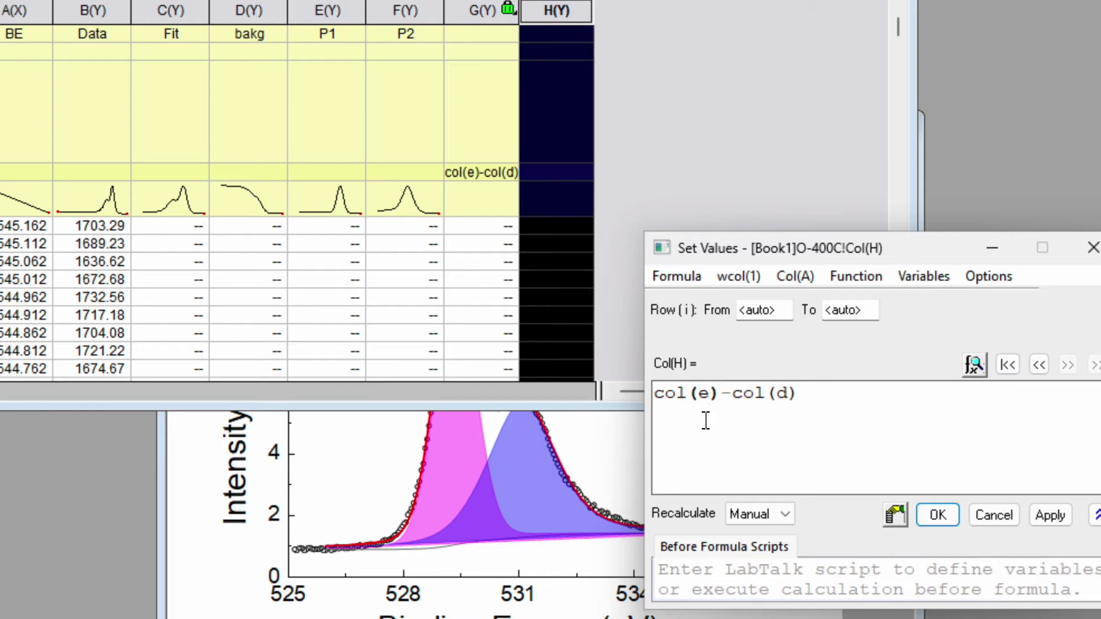
{"action": "key", "text": "shift+Left"}
{"action": "type", "text": "f"}
{"action": "left_click", "coordinate": [939, 514]}
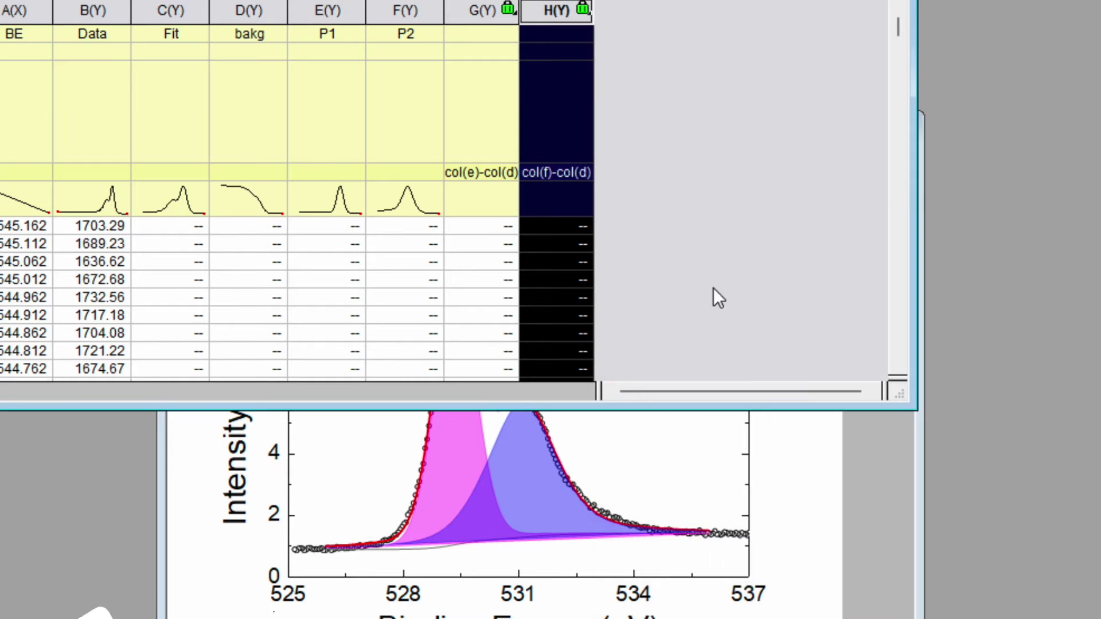
{"action": "left_click", "coordinate": [507, 14]}
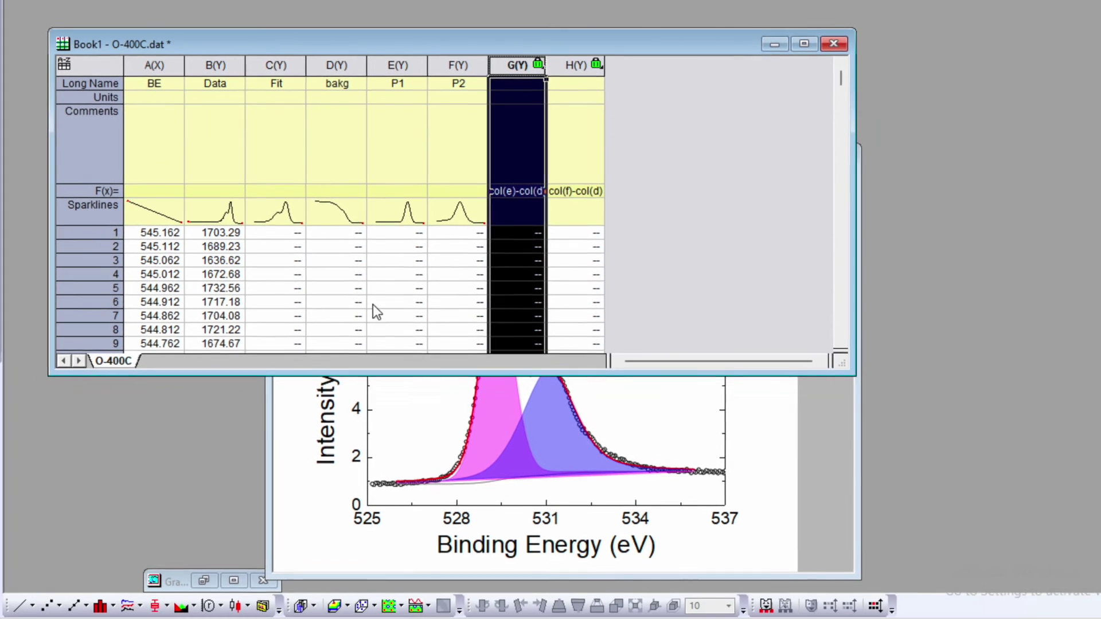
Line-plot column G against BE in a new Graph3 window, showing the peak near 529 eV.
{"action": "left_click", "coordinate": [30, 599]}
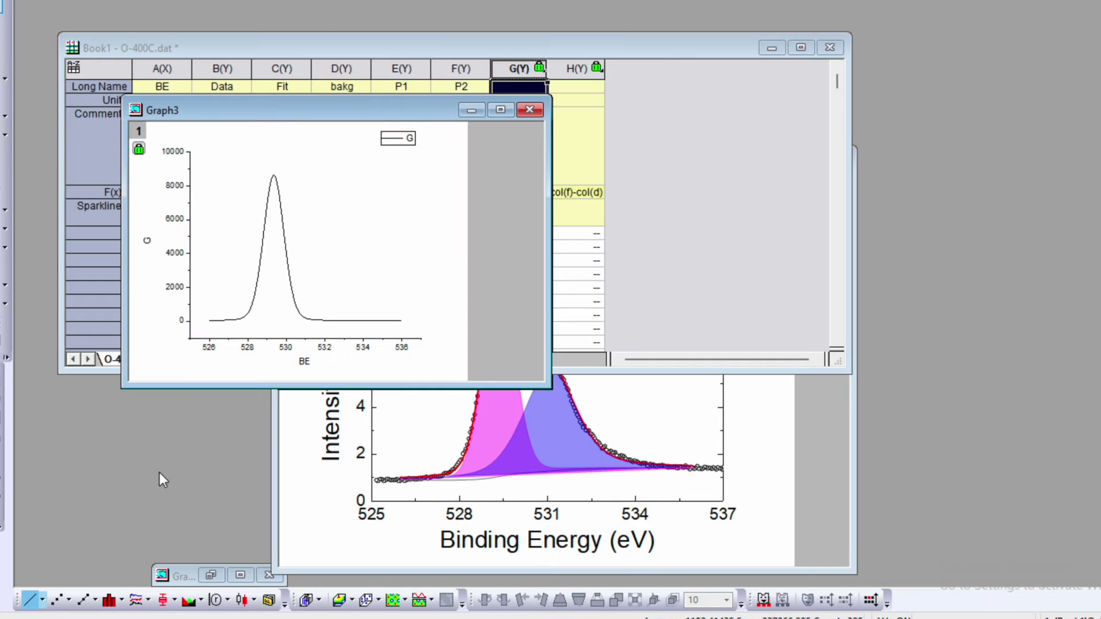
{"action": "left_click_drag", "start_coordinate": [398, 114], "coordinate": [371, 121]}
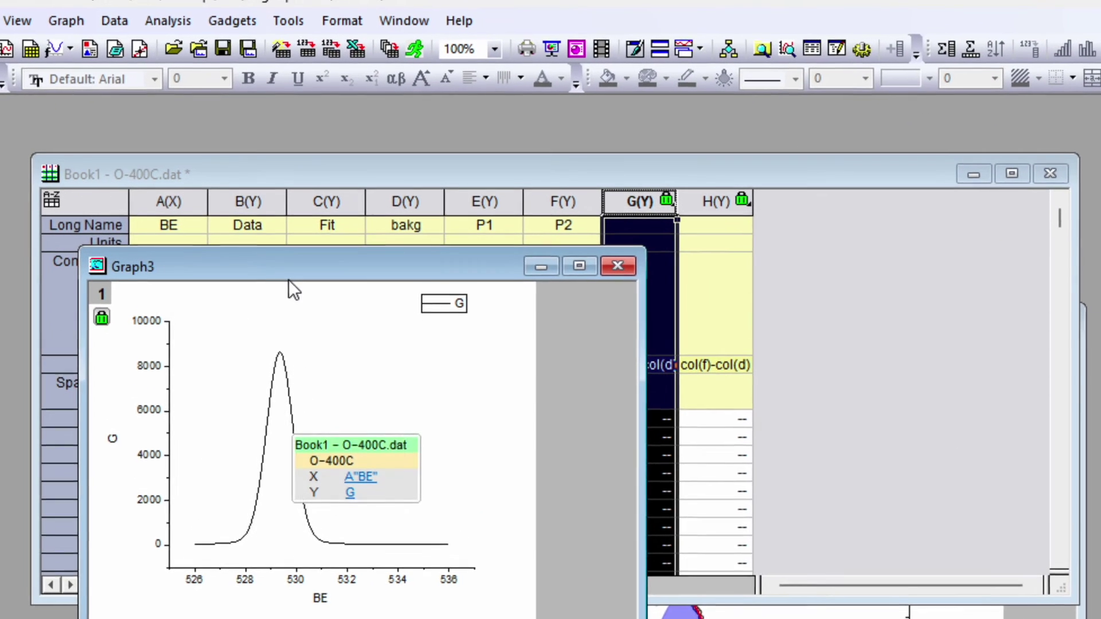
{"action": "left_click", "coordinate": [167, 23]}
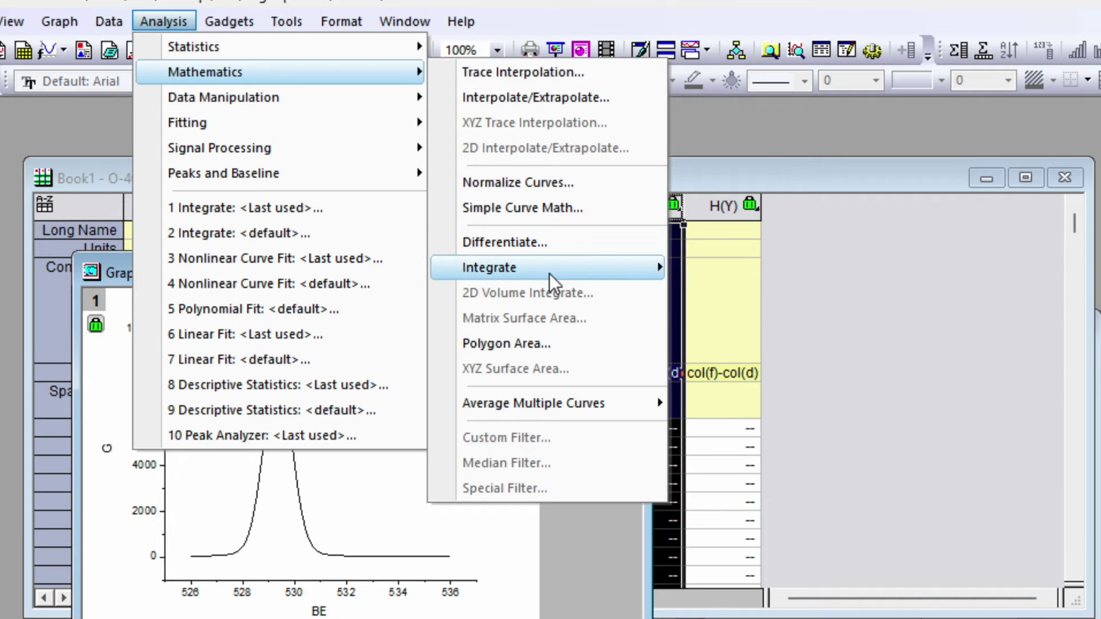
Integrate peak G with an end-point straight-line baseline and Absolute Area, yielding 11678.42917.
{"action": "mouse_move", "coordinate": [551, 280]}
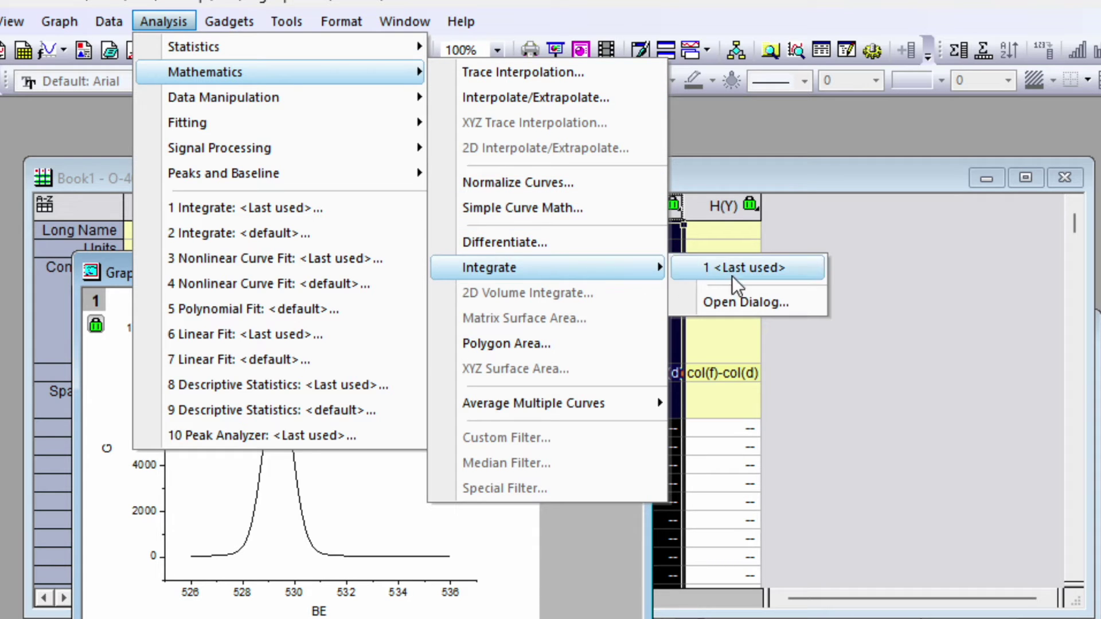
{"action": "left_click", "coordinate": [740, 304]}
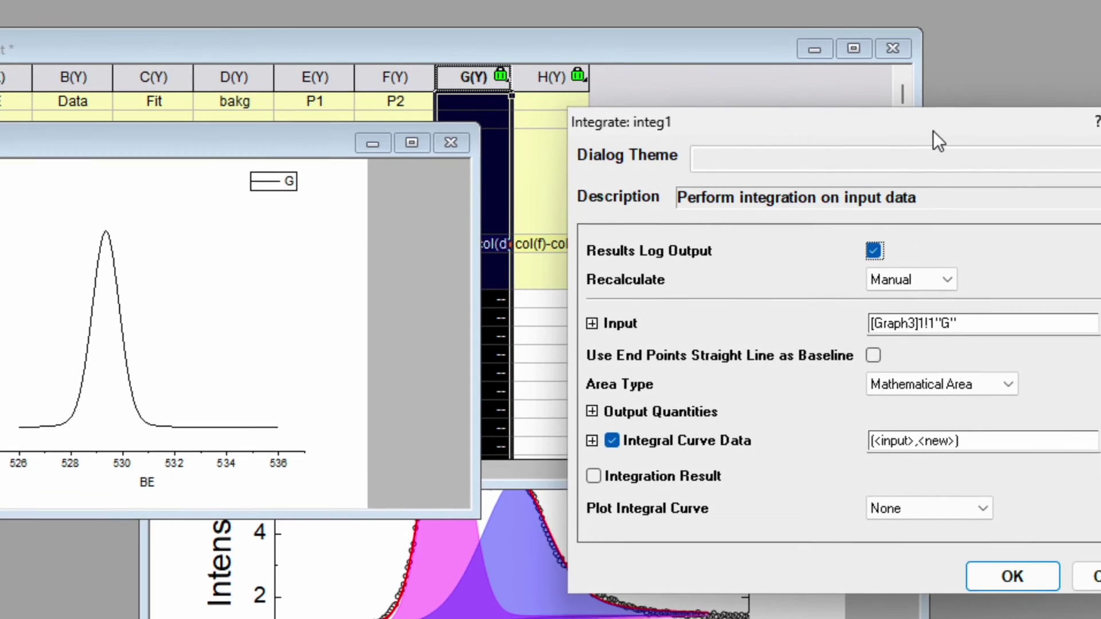
{"action": "left_click_drag", "start_coordinate": [964, 147], "coordinate": [856, 141]}
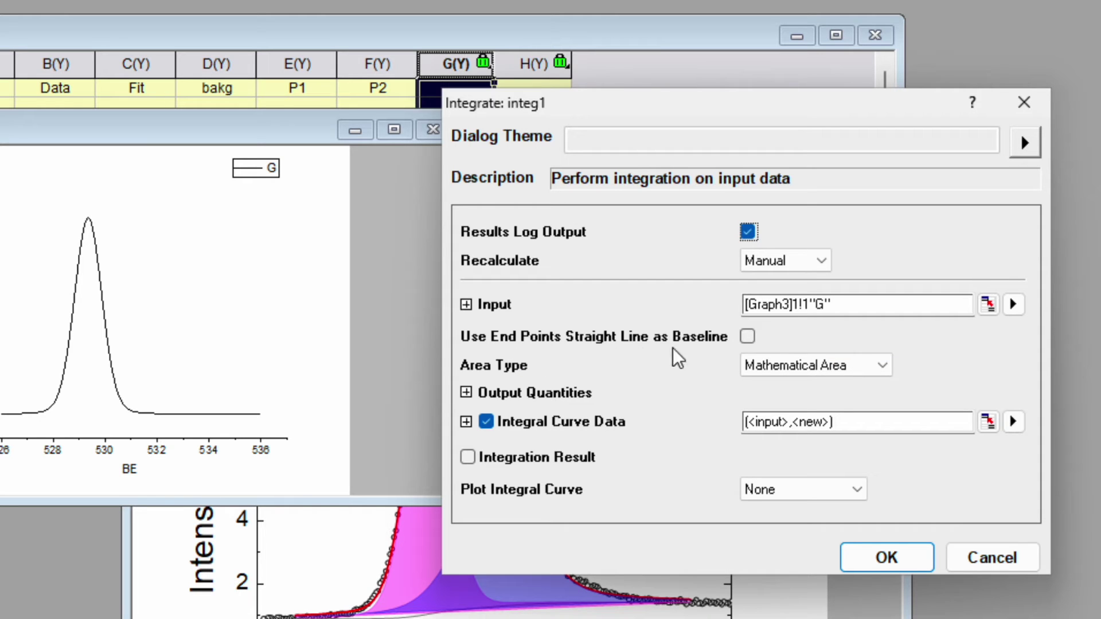
{"action": "left_click", "coordinate": [746, 336]}
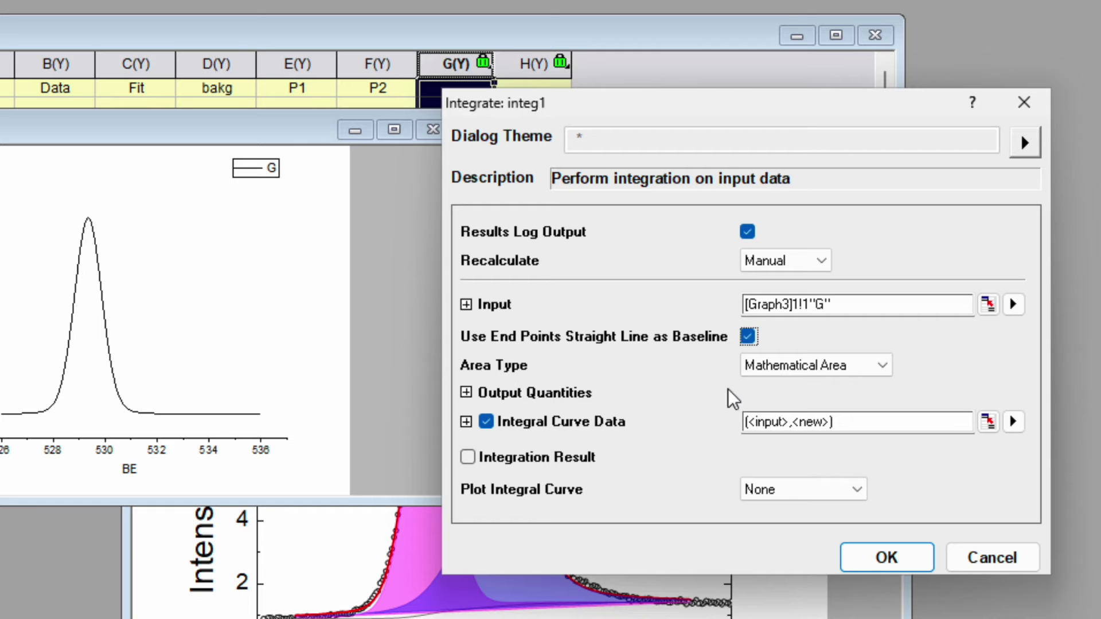
{"action": "left_click", "coordinate": [835, 364]}
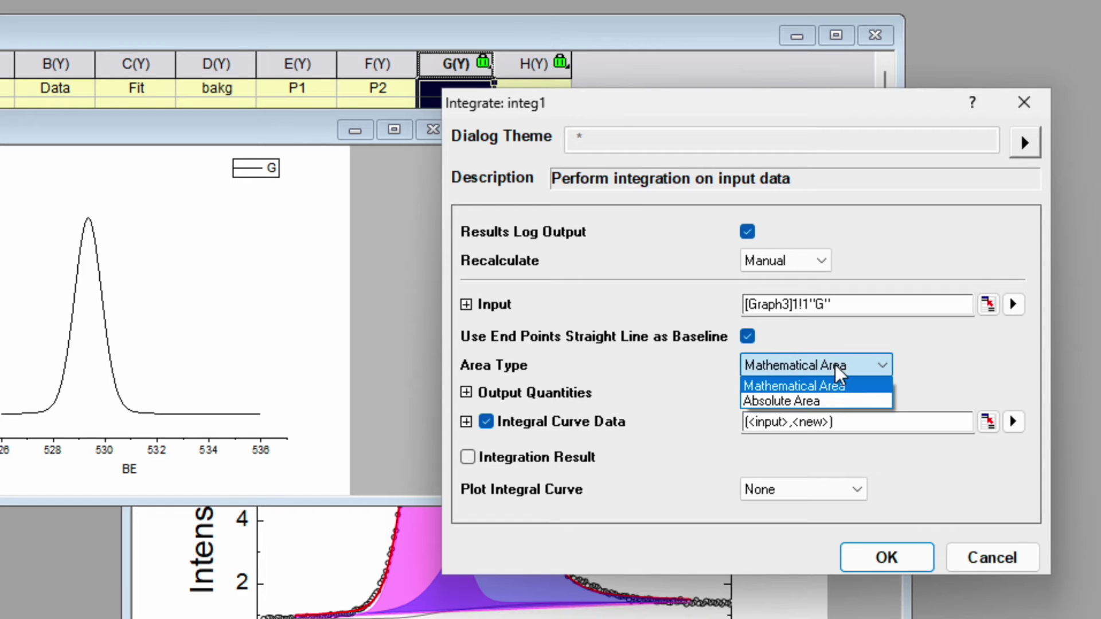
{"action": "left_click", "coordinate": [827, 397]}
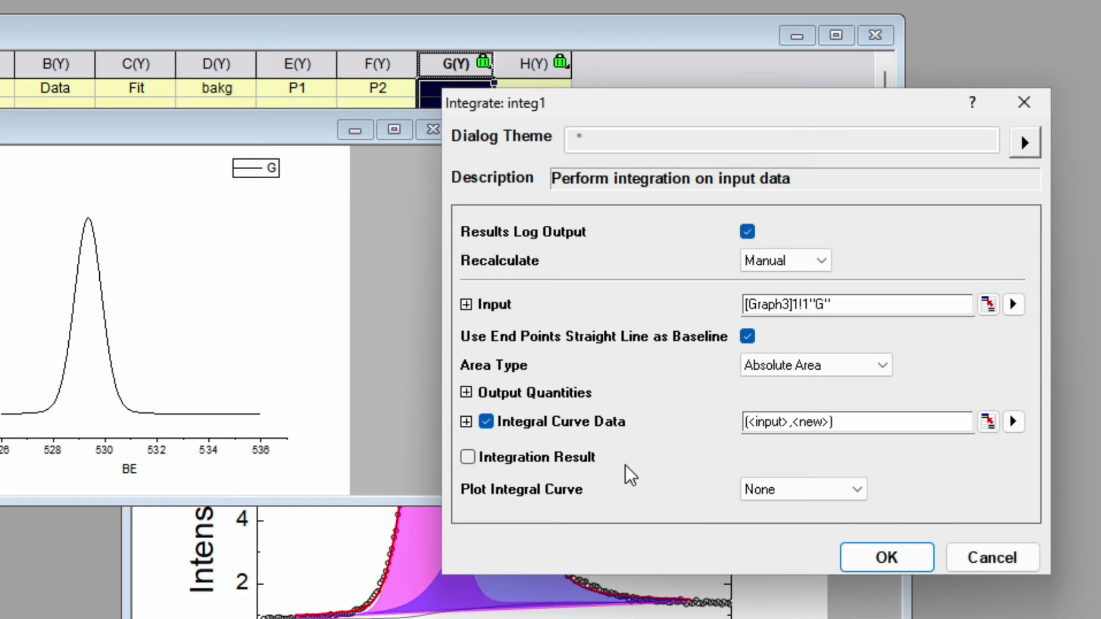
{"action": "left_click", "coordinate": [878, 555]}
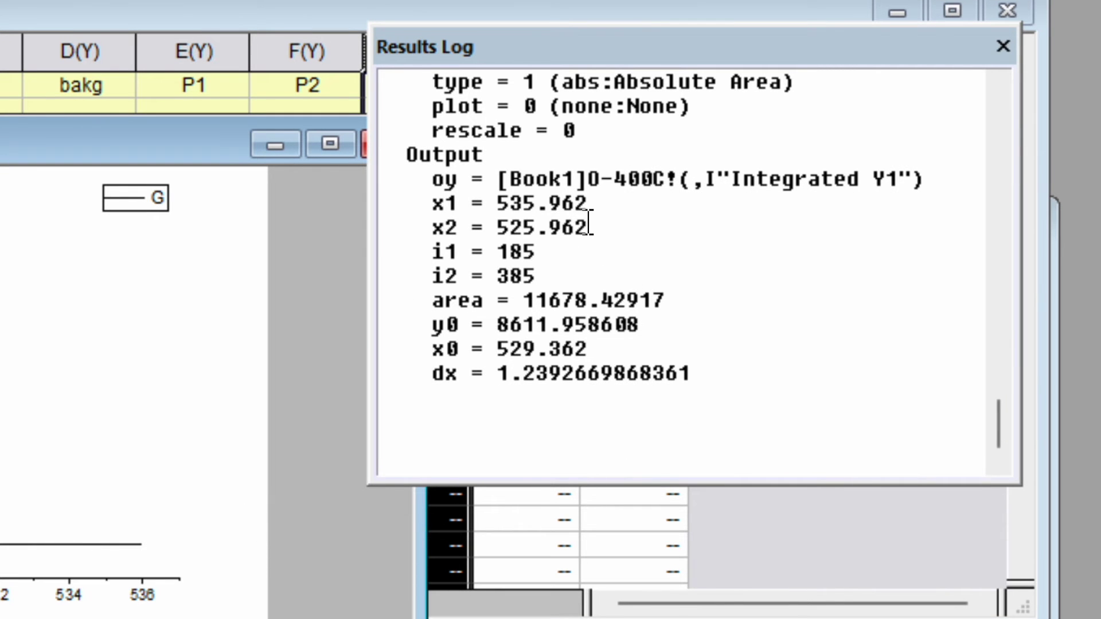
{"action": "left_click", "coordinate": [528, 300]}
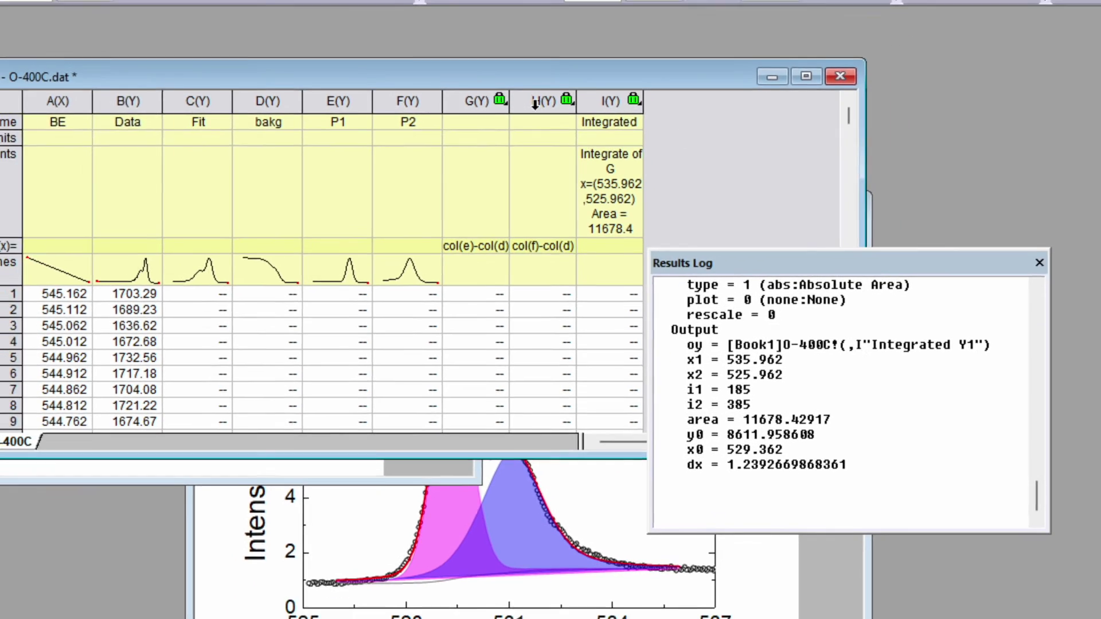
{"action": "left_click", "coordinate": [534, 104]}
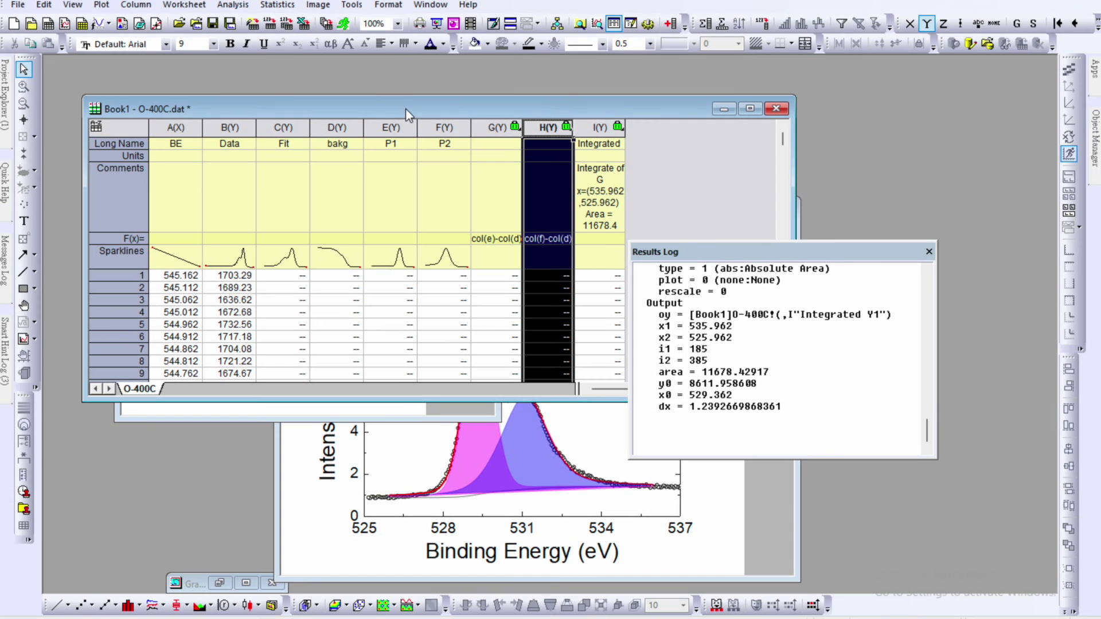
Line-plot column H and integrate it with end-point baseline and Absolute Area, giving 10048.6162 at x0 = 531.062.
{"action": "left_click", "coordinate": [56, 605]}
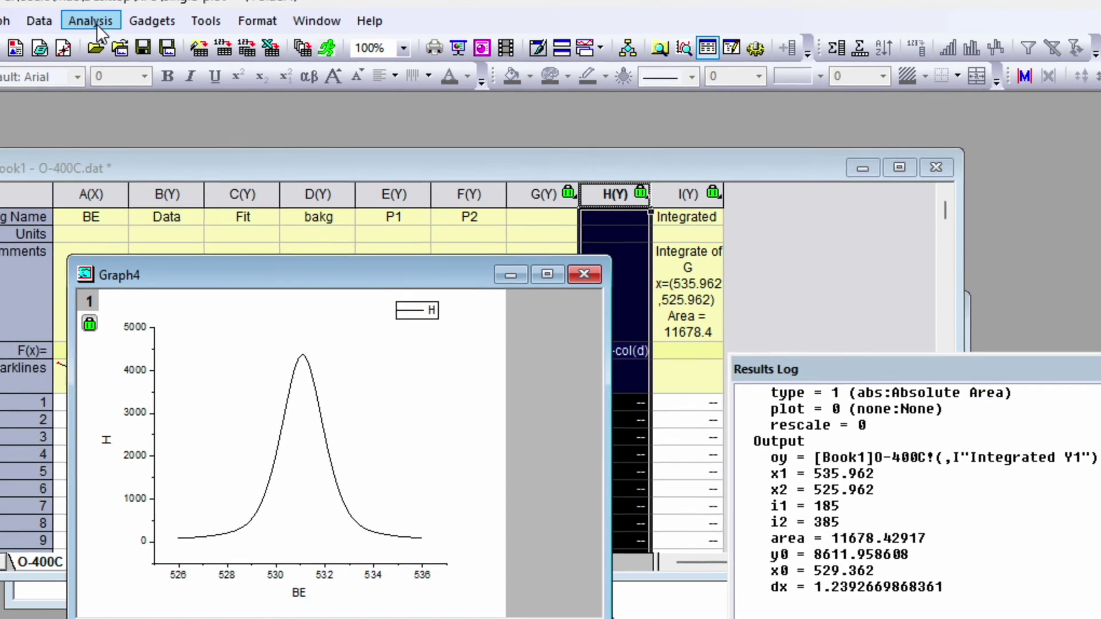
{"action": "left_click", "coordinate": [126, 6]}
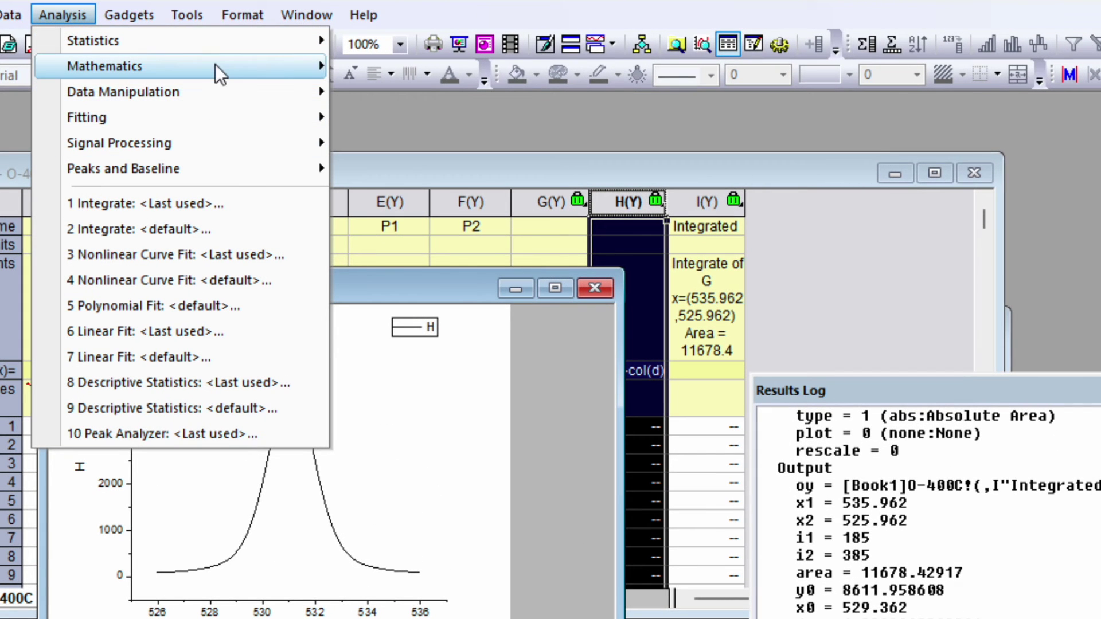
{"action": "mouse_move", "coordinate": [216, 64]}
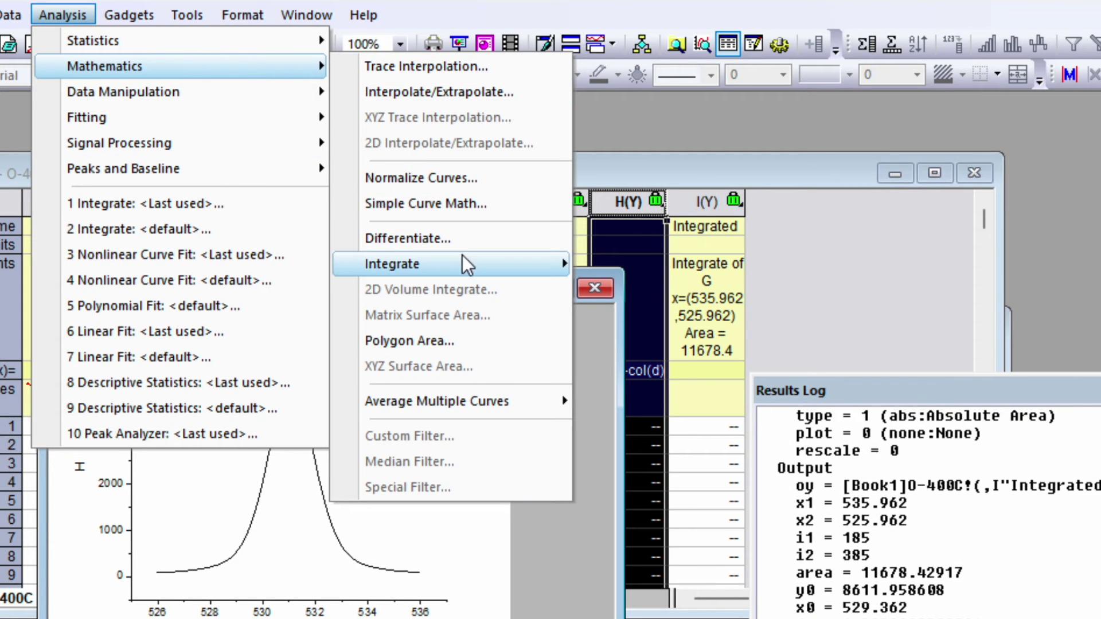
{"action": "mouse_move", "coordinate": [462, 256]}
{"action": "left_click", "coordinate": [620, 300]}
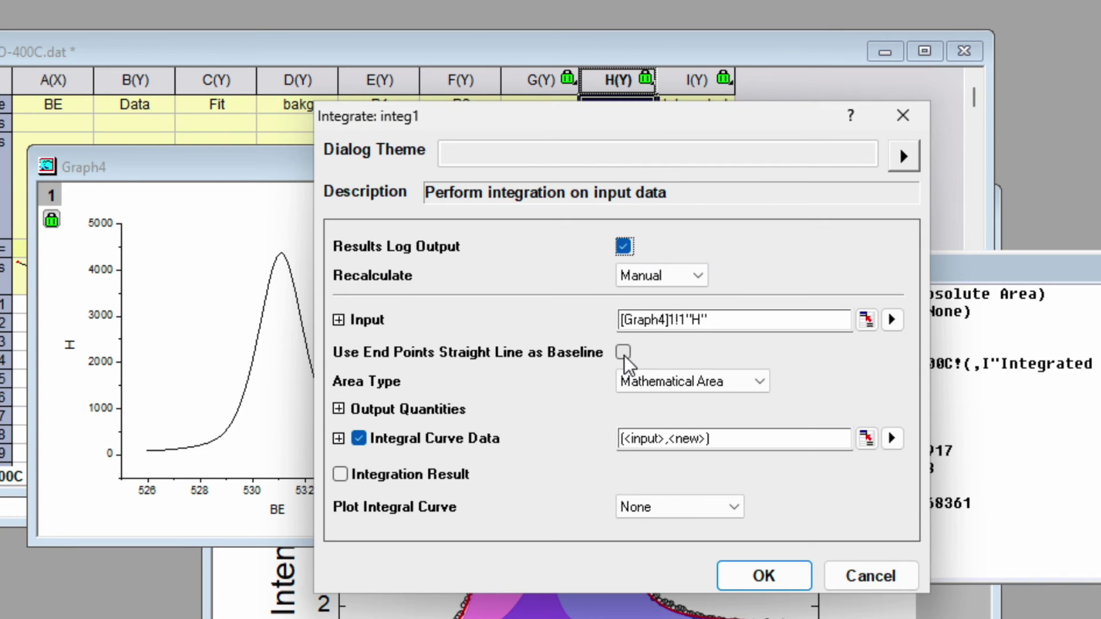
{"action": "left_click", "coordinate": [623, 354]}
{"action": "left_click", "coordinate": [678, 382]}
{"action": "left_click", "coordinate": [674, 417]}
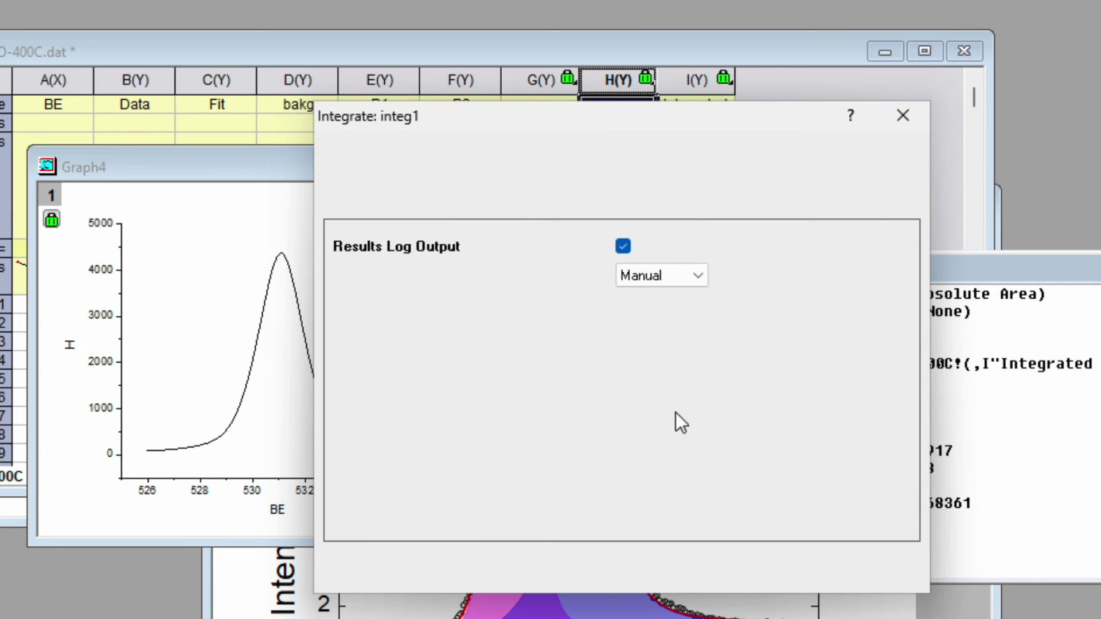
{"action": "left_click", "coordinate": [771, 577]}
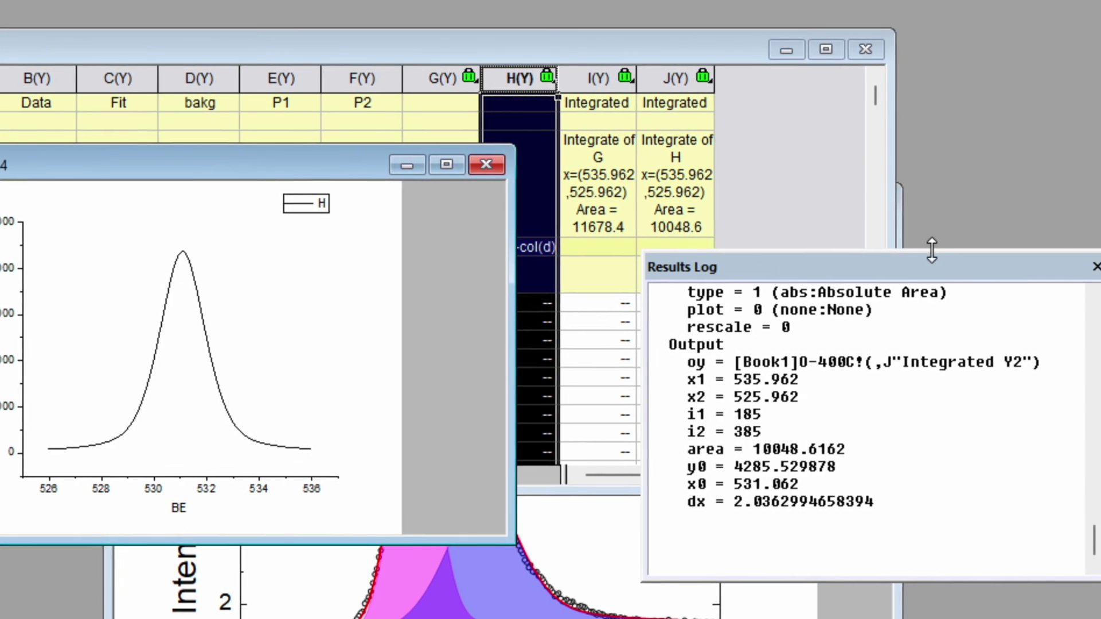
Enlarge the Results Log and highlight the areas 11678.42917 and 10048.6162 for comparison.
{"action": "left_click_drag", "start_coordinate": [955, 250], "coordinate": [915, 69]}
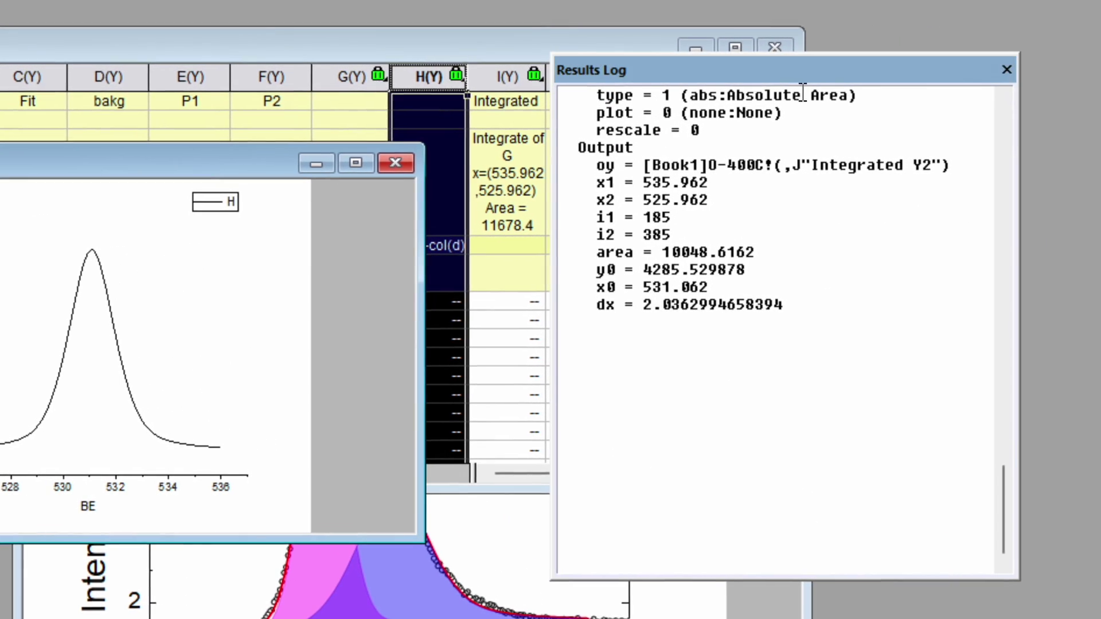
{"action": "scroll", "coordinate": [832, 190], "scroll_direction": "up", "scroll_amount": 5}
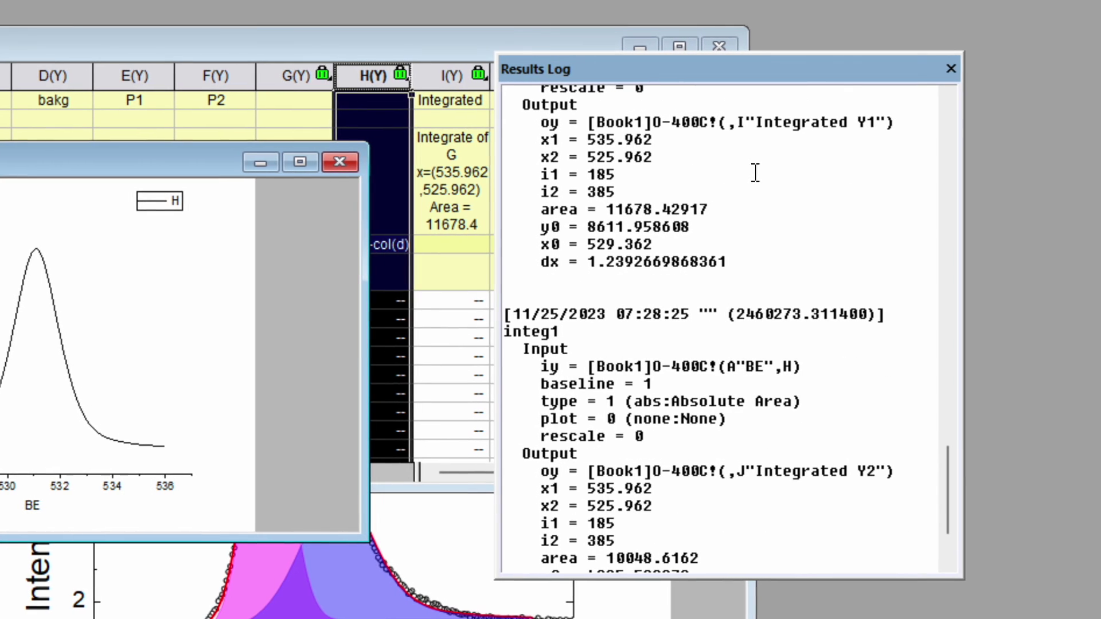
{"action": "scroll", "coordinate": [665, 344], "scroll_direction": "down", "scroll_amount": 1}
{"action": "scroll", "coordinate": [648, 345], "scroll_direction": "down", "scroll_amount": 1}
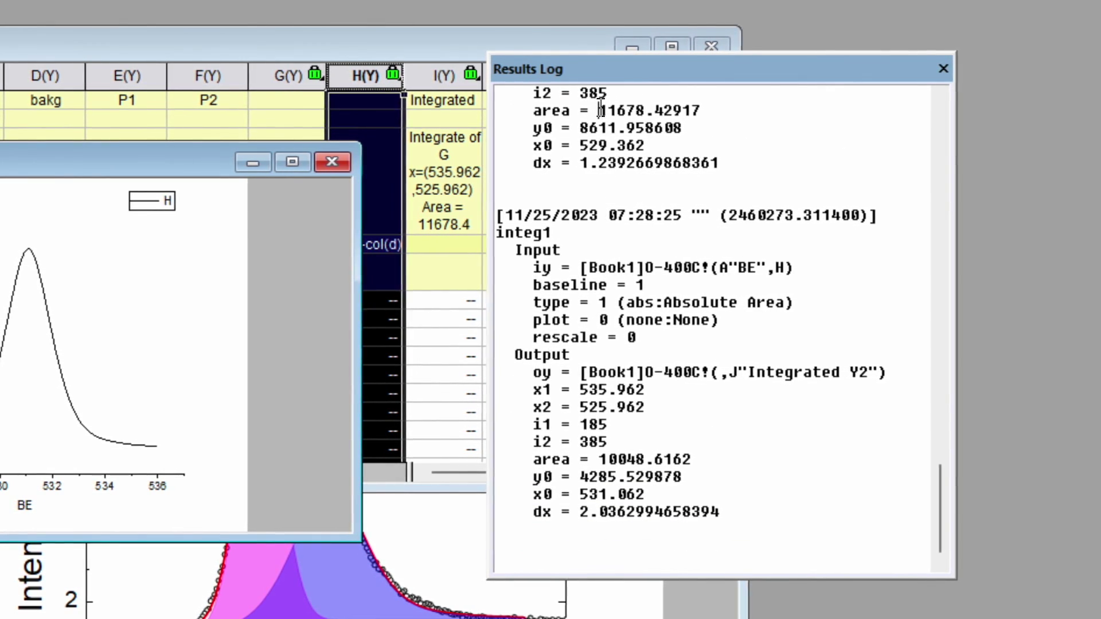
{"action": "left_click_drag", "start_coordinate": [600, 110], "coordinate": [635, 110]}
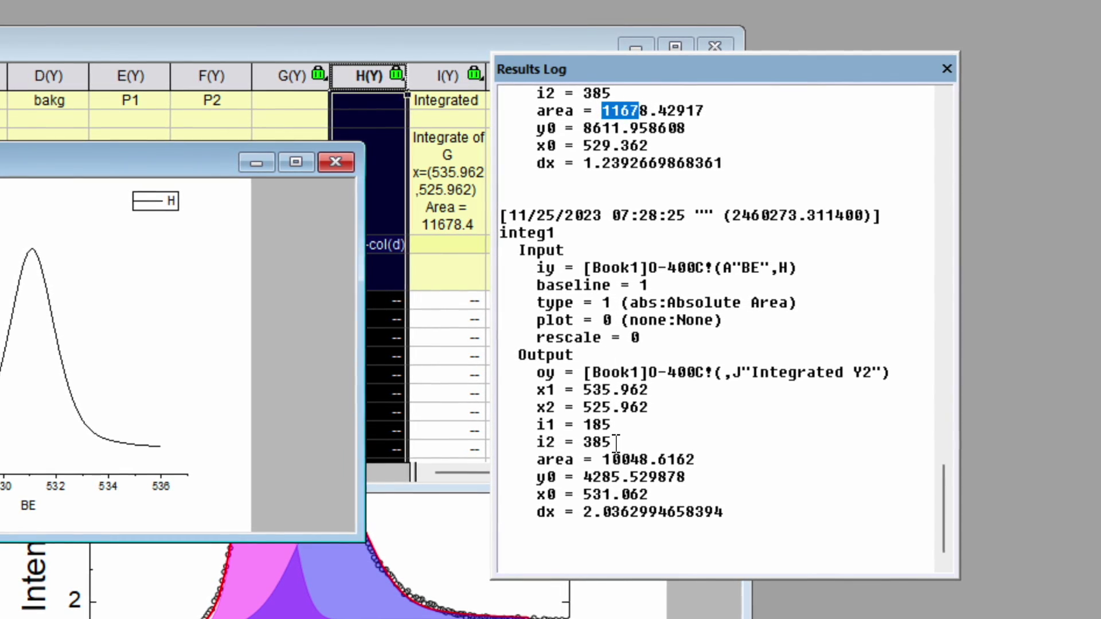
{"action": "left_click_drag", "start_coordinate": [602, 459], "coordinate": [648, 460]}
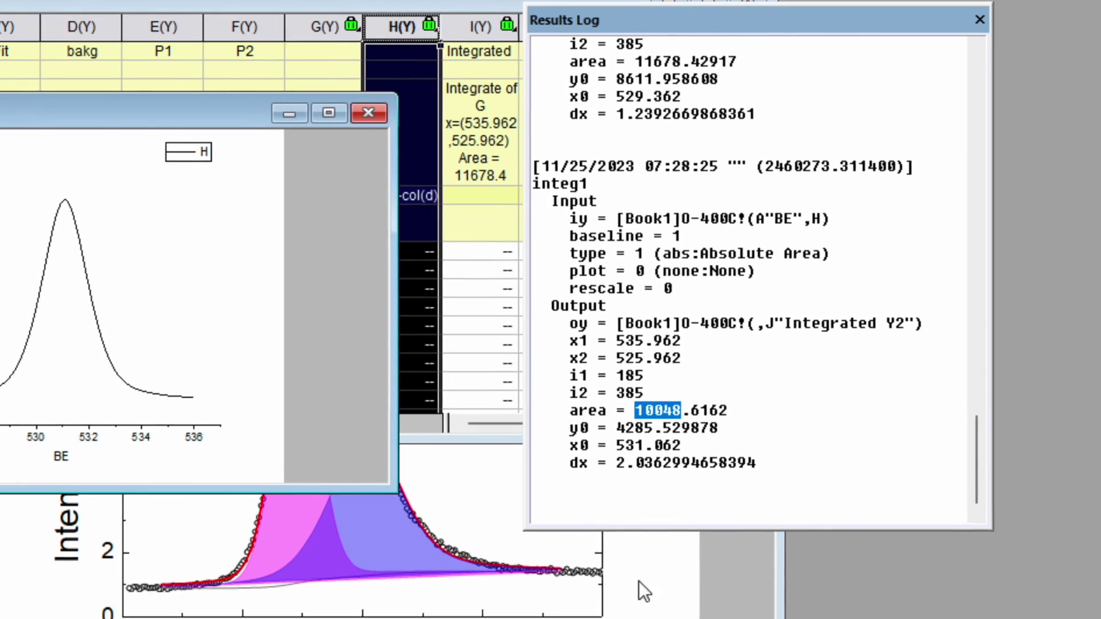
{"action": "left_click", "coordinate": [610, 613]}
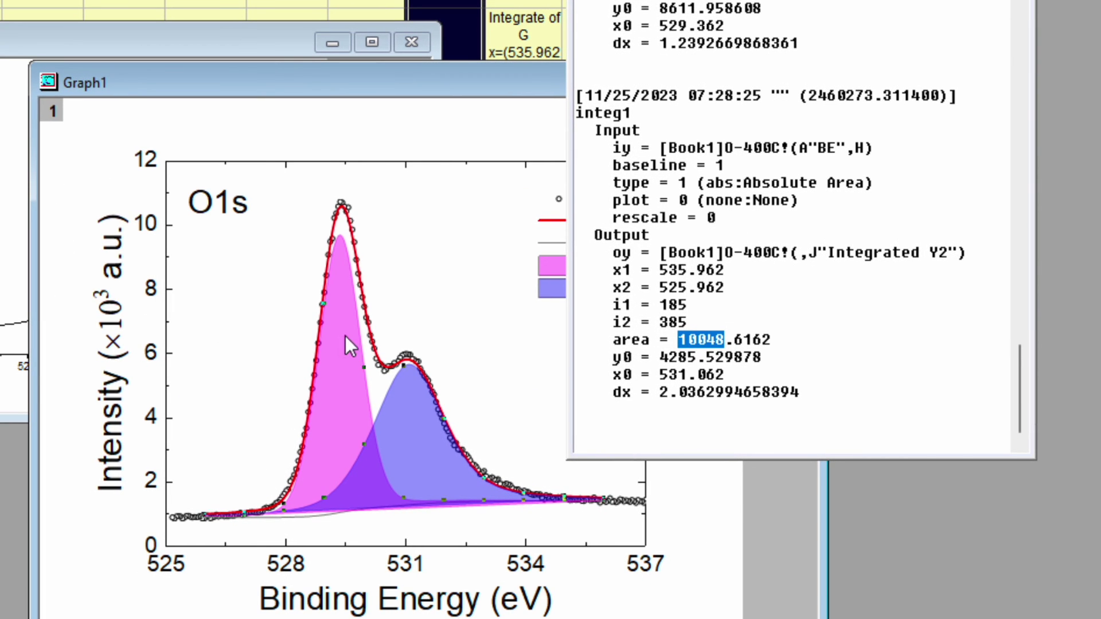